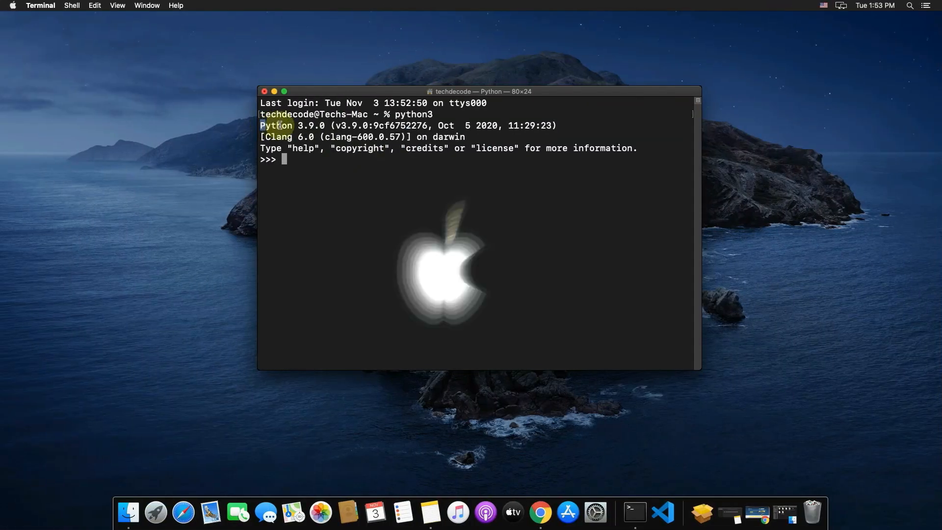
drag(260, 126, 322, 125)
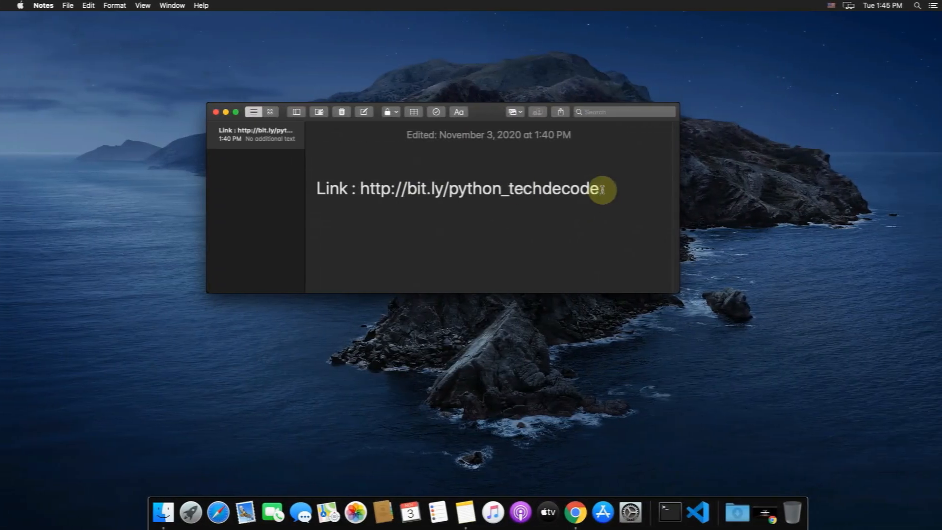
drag(603, 194, 354, 185)
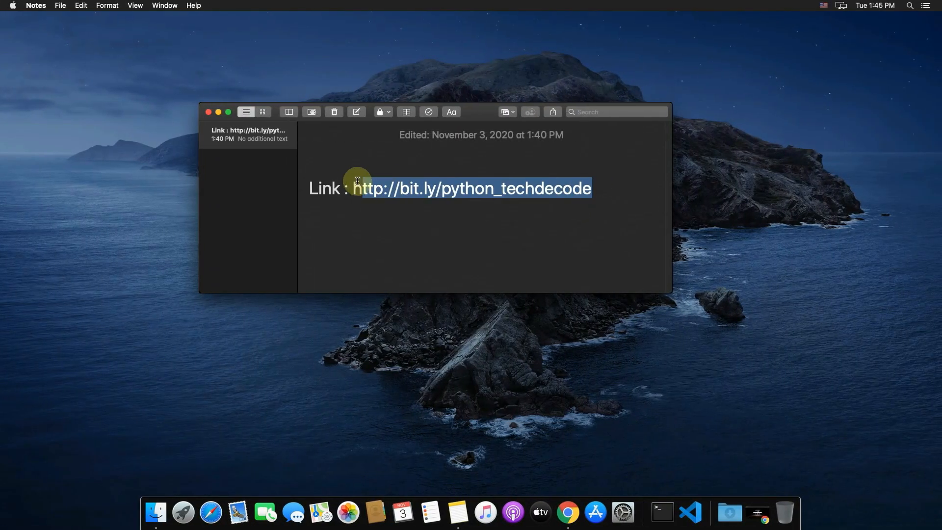
right_click(407, 192)
click(426, 246)
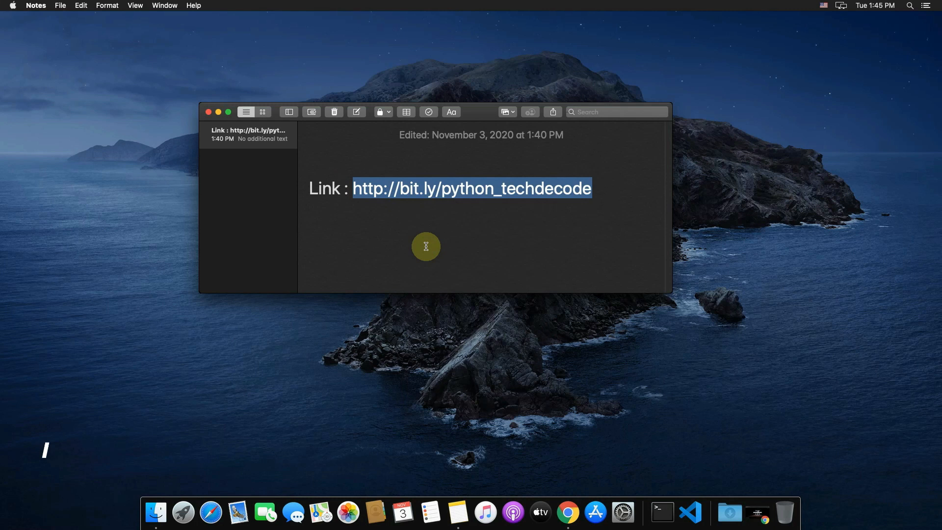
click(426, 246)
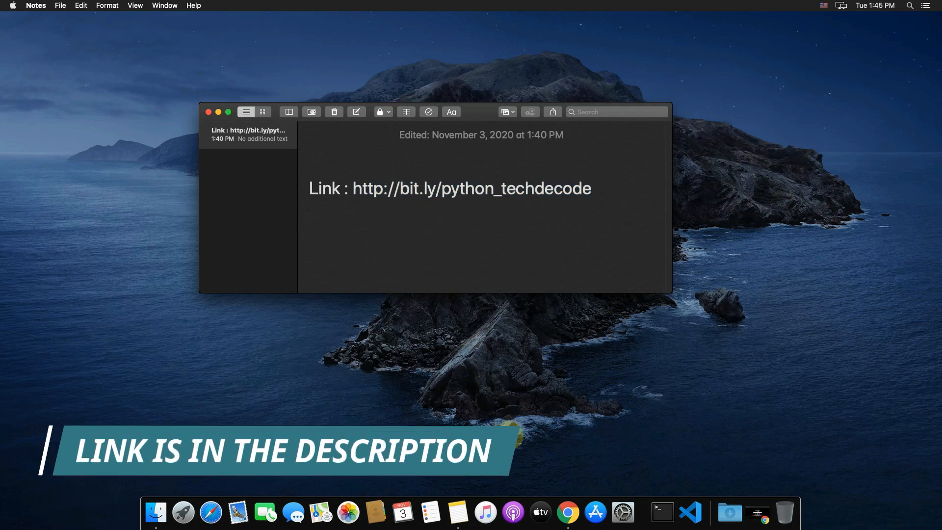
click(568, 514)
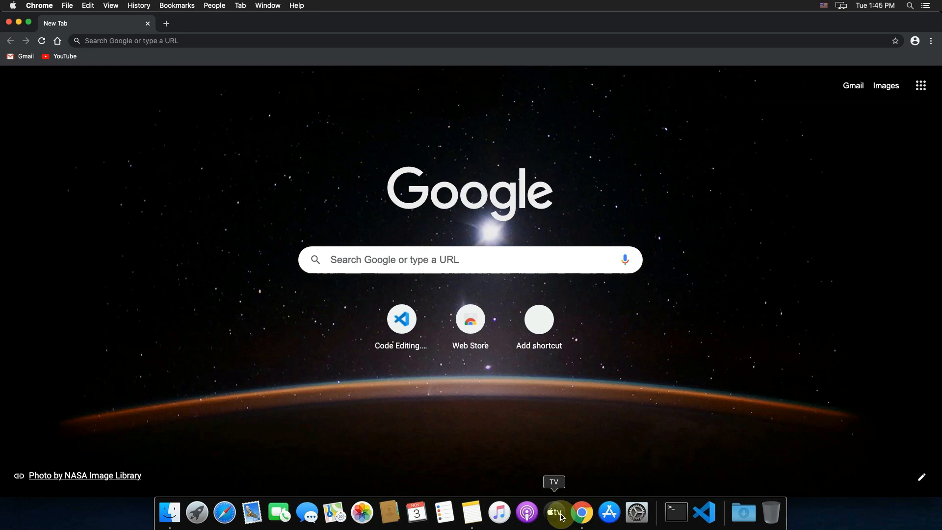
click(164, 41)
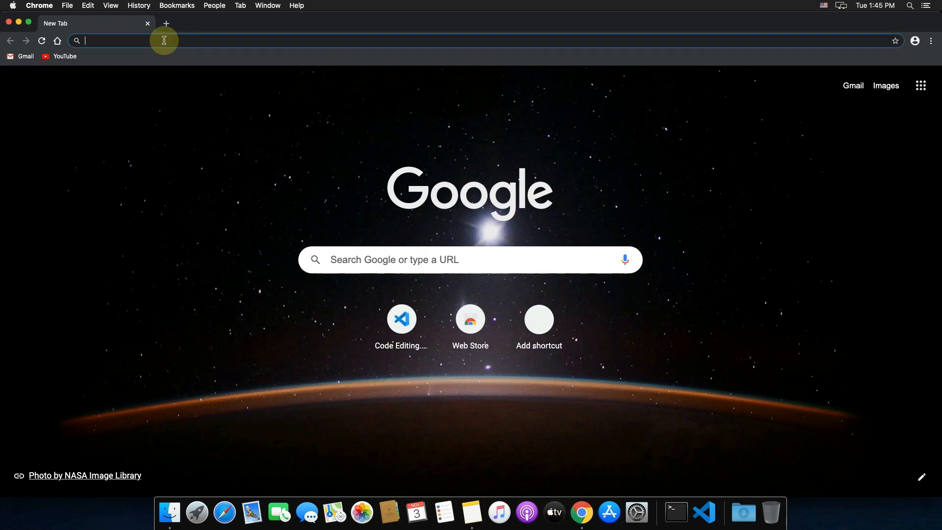
right_click(164, 41)
click(186, 92)
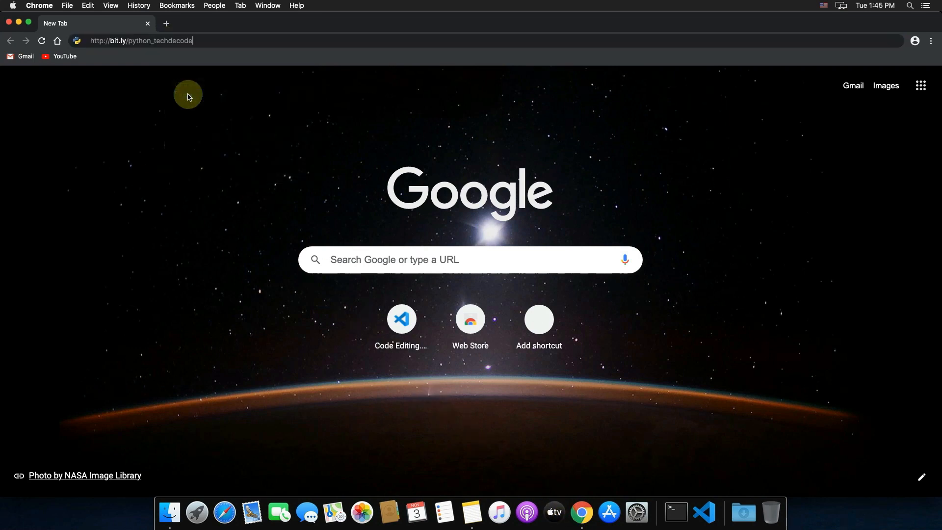
click(208, 41)
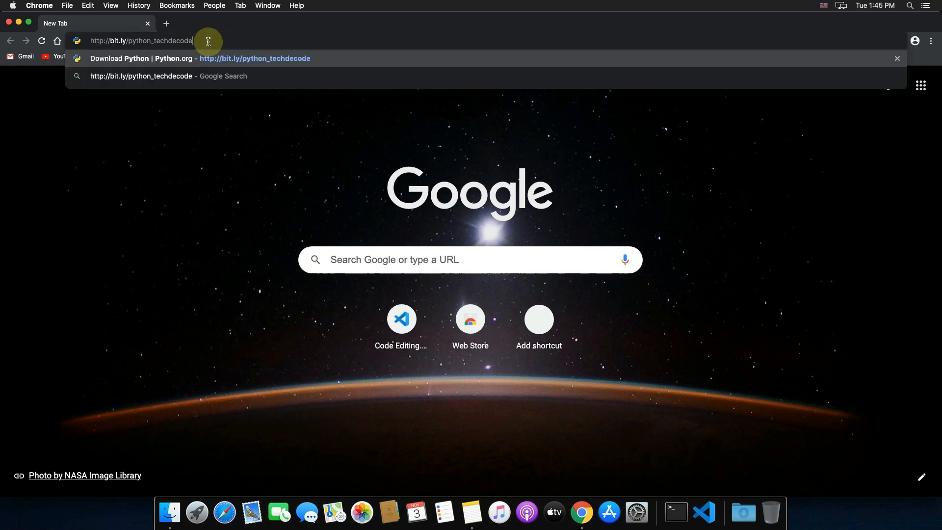
key(Return)
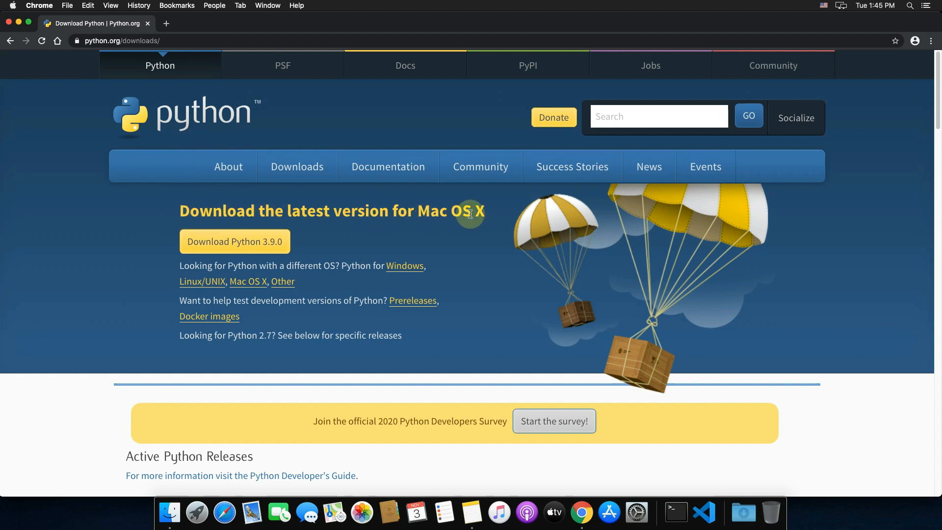
Download Python 3.9.0 for Mac OS X and reveal the downloaded package in Finder.
click(233, 251)
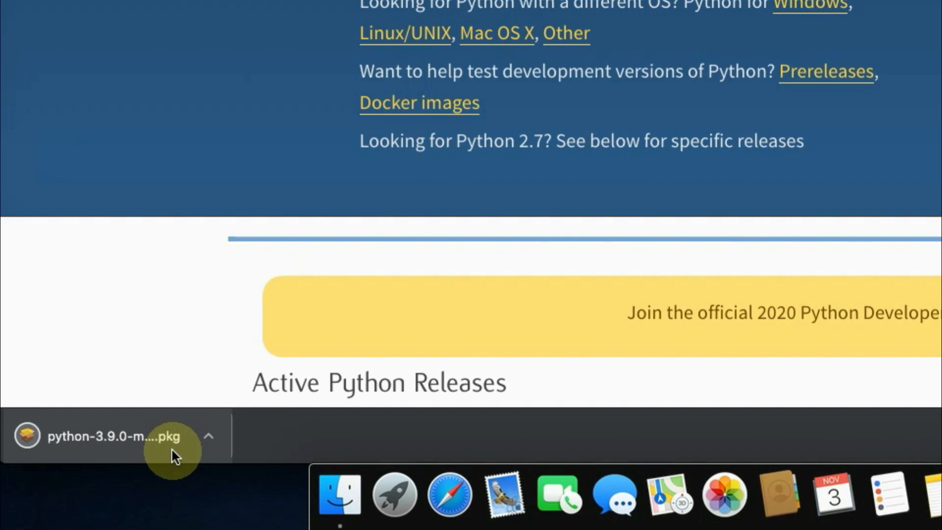
click(209, 438)
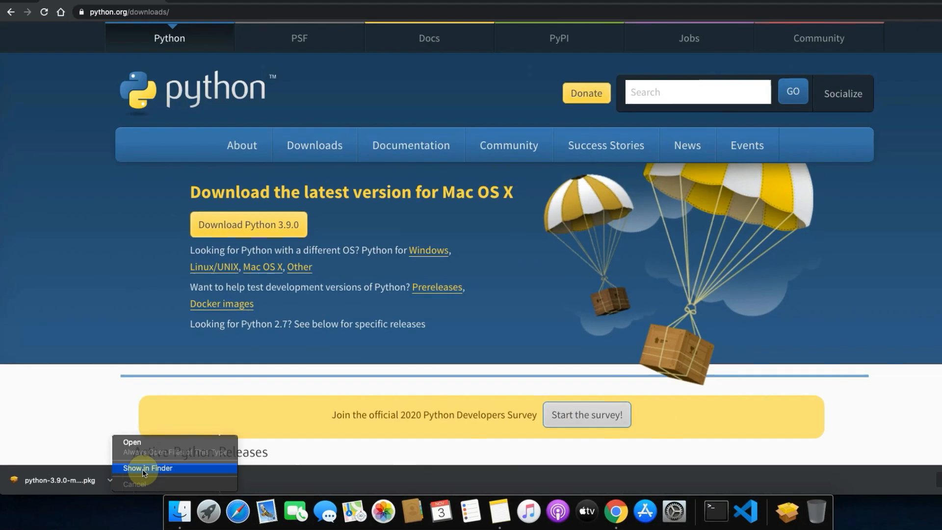
click(142, 469)
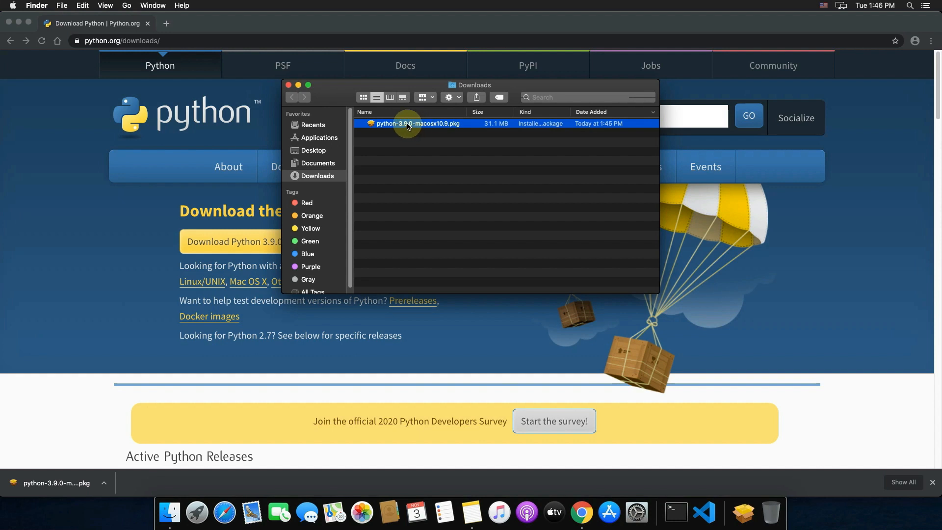
Launch the python-3.9.0-macosx10.9.pkg installer and minimize the Finder, Chrome and Notes windows behind it.
double_click(407, 124)
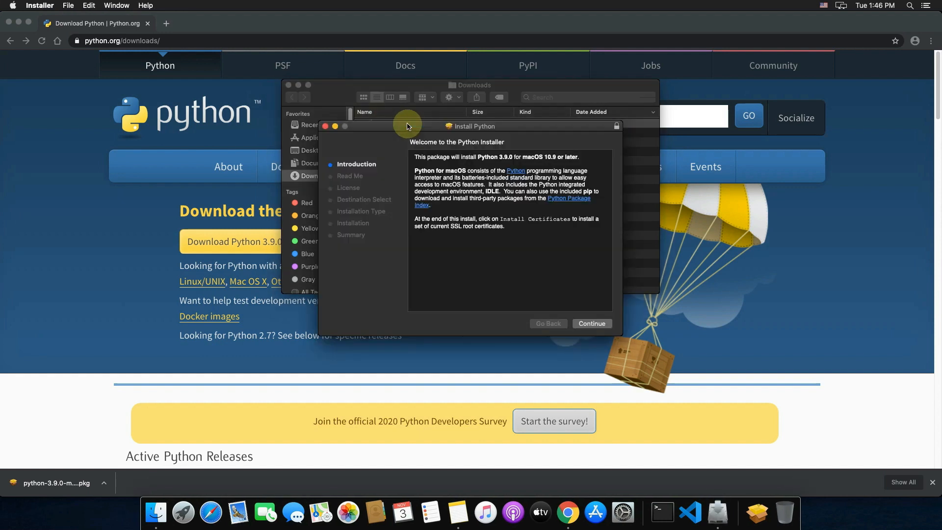
drag(411, 129, 408, 133)
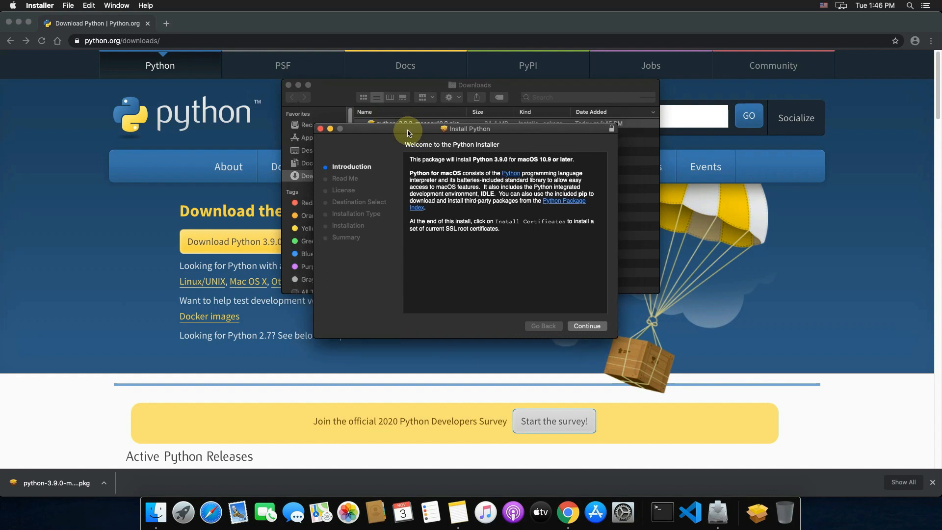
click(298, 85)
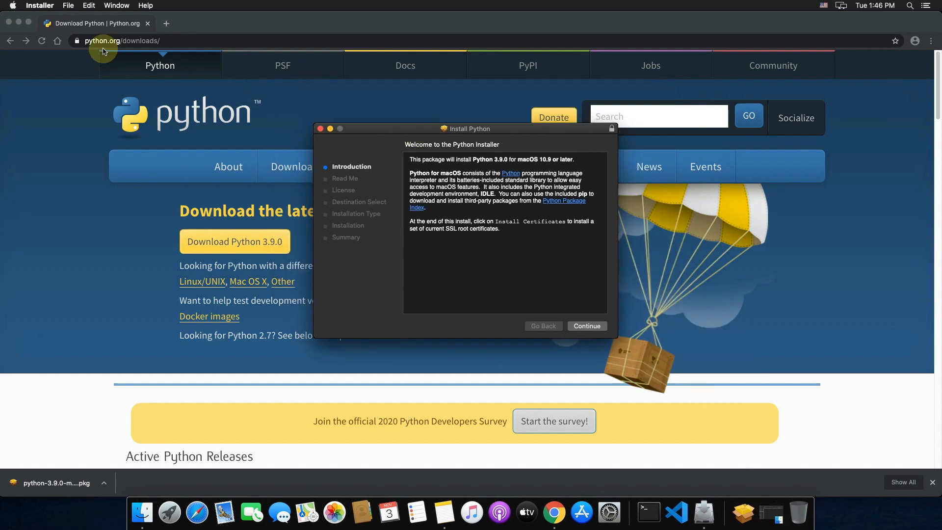
click(18, 22)
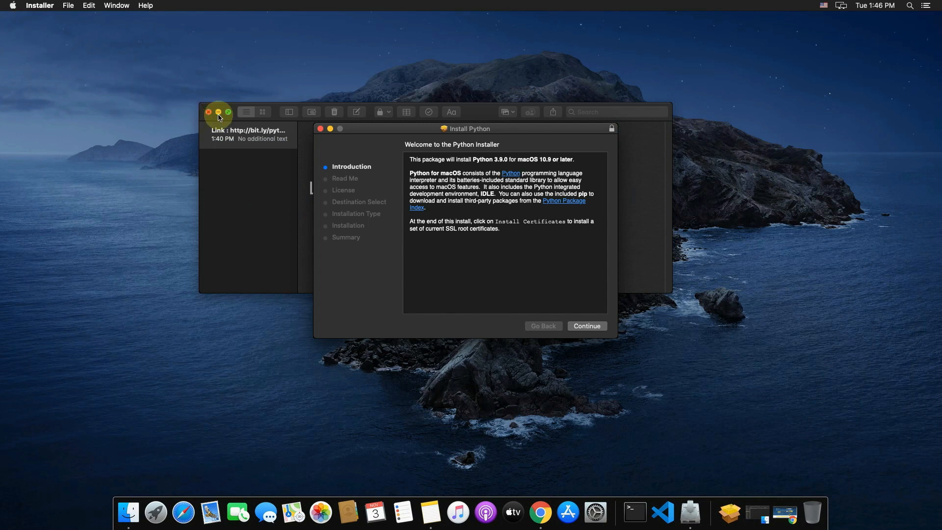
click(218, 112)
drag(420, 130, 405, 123)
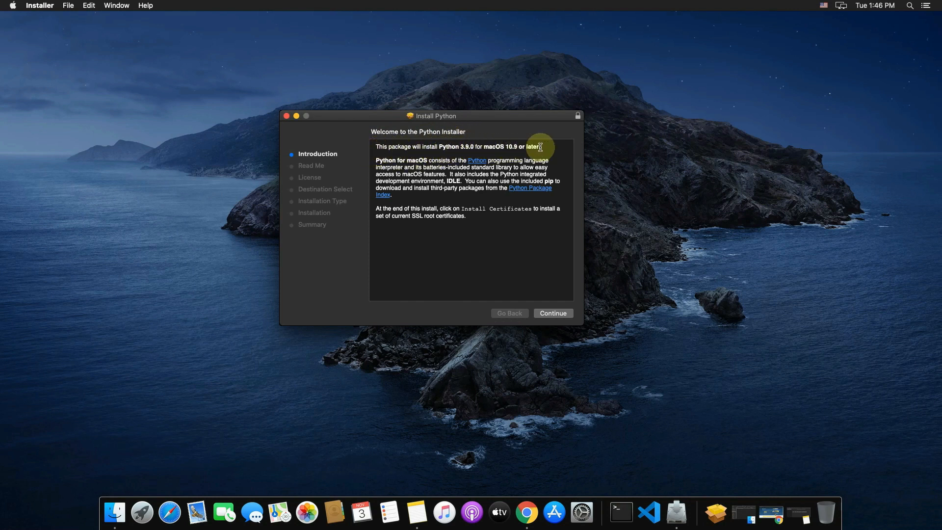
Proceed past the installer's introduction and Read Me pages and agree to the software license terms.
click(550, 316)
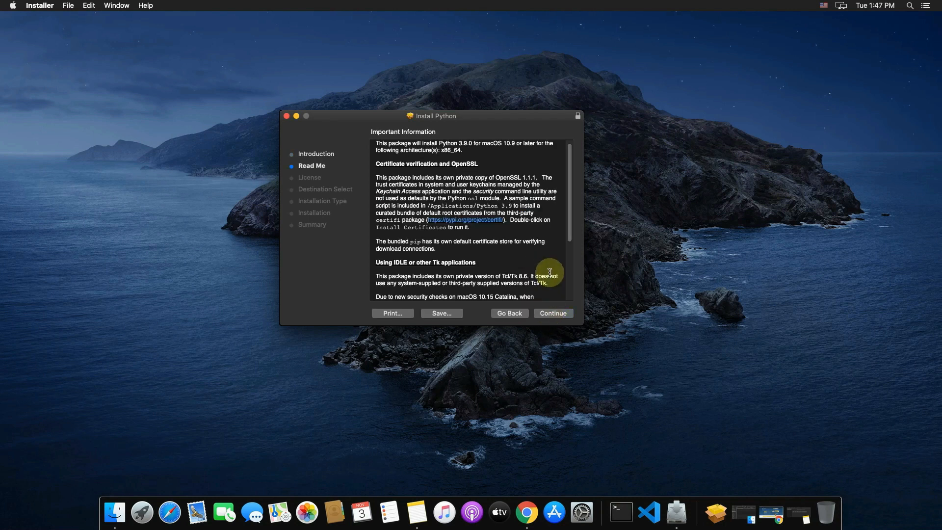
scroll(548, 270, down, 5)
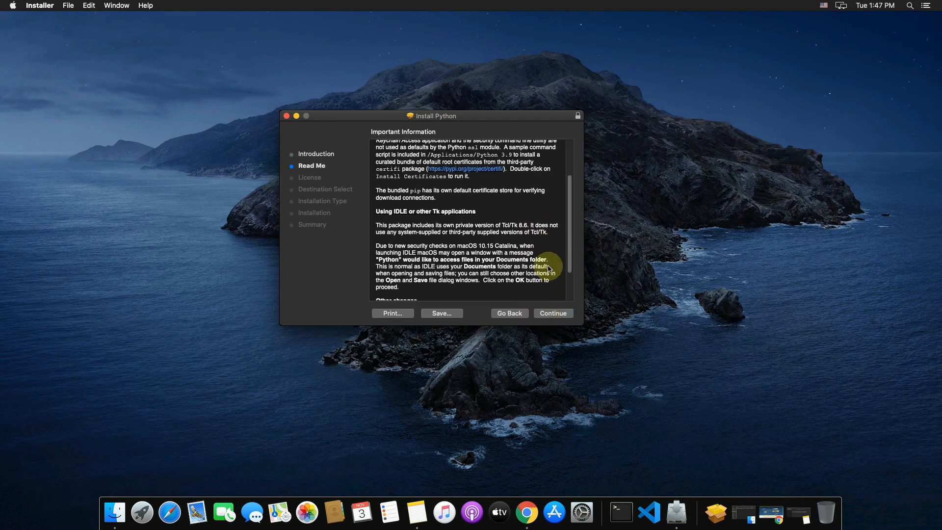
click(556, 315)
click(556, 314)
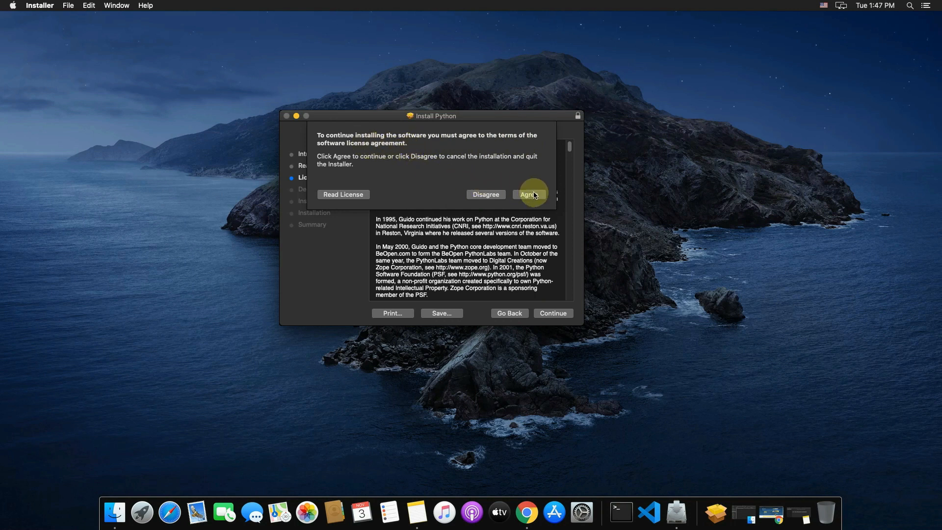
click(531, 198)
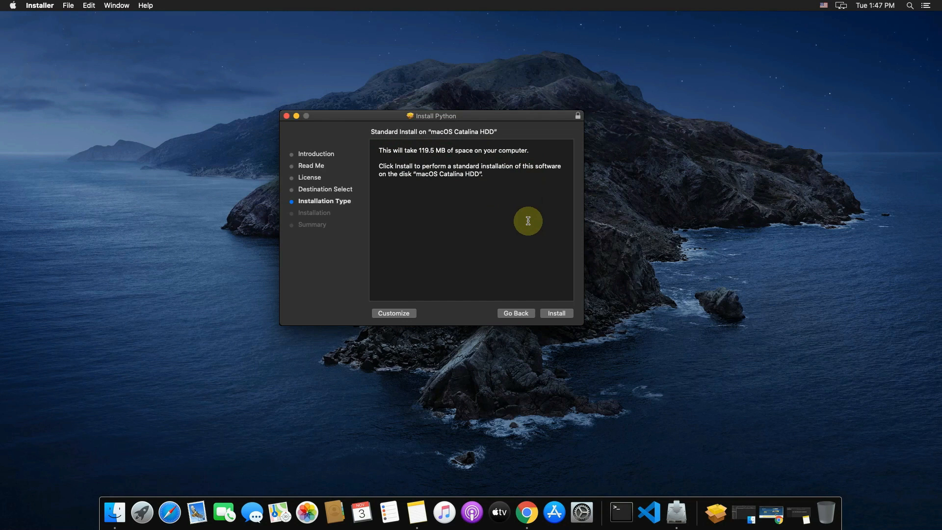
Start the standard installation of Python and authorize it with the account password.
click(556, 314)
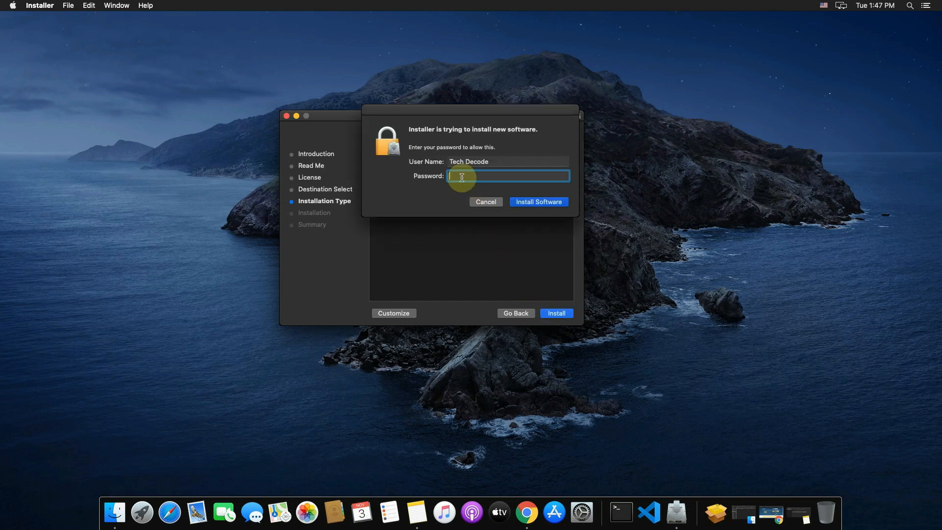
click(539, 202)
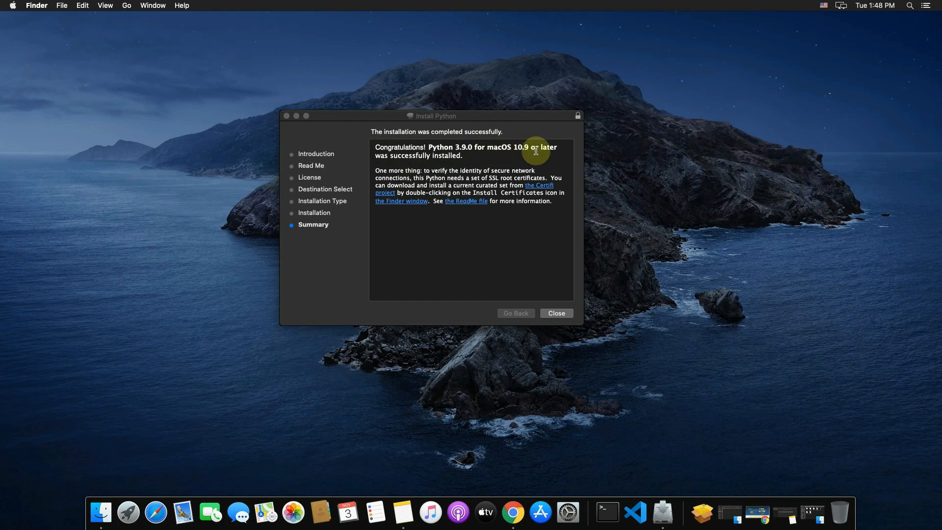
Close the completed Python installer and move its package to the Trash.
click(545, 150)
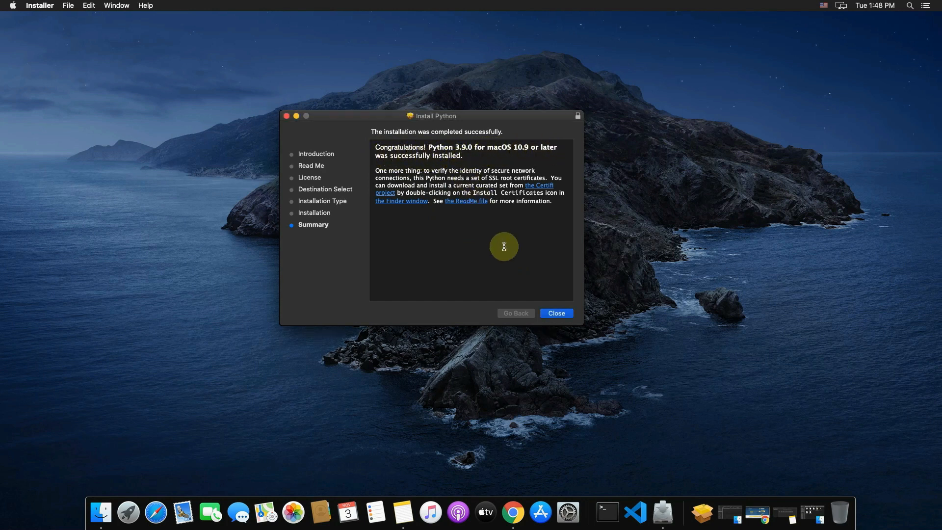
click(557, 314)
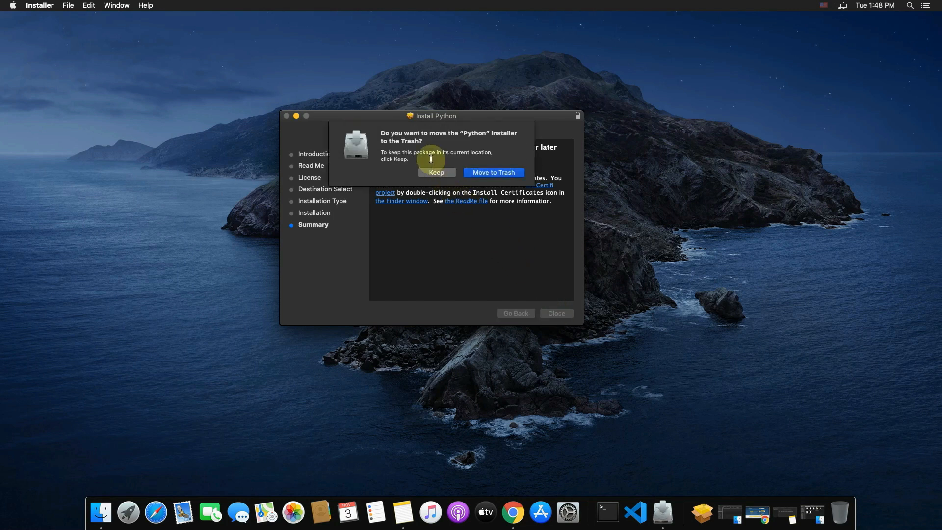
click(494, 172)
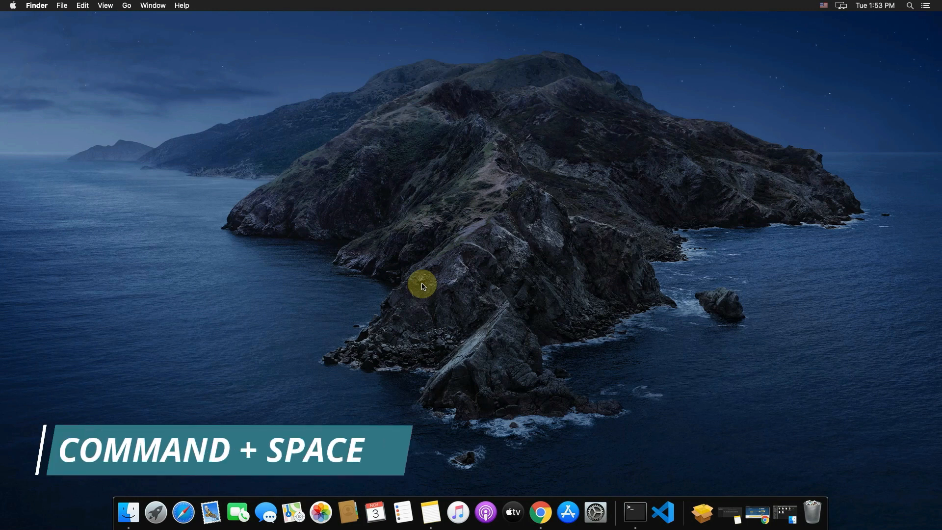
Find Terminal with a Spotlight search and open it.
key(super+space)
text(te)
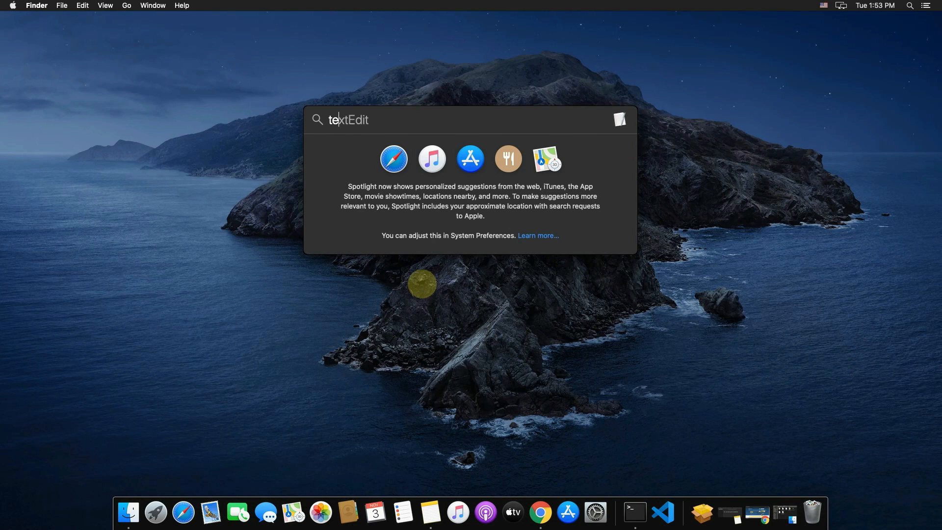
key(Return)
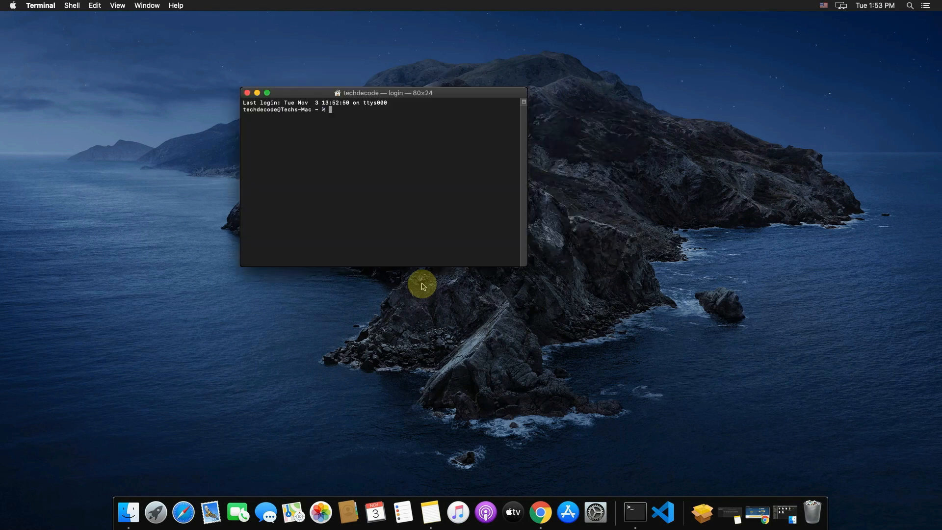
Enlarge the Terminal text by several sizes and reposition the window slightly on the desktop.
key(super+plus)
key(super+plus)
key(super+plus)
key(super+plus)
key(super+plus)
key(super+plus)
key(super+plus)
drag(370, 93, 398, 94)
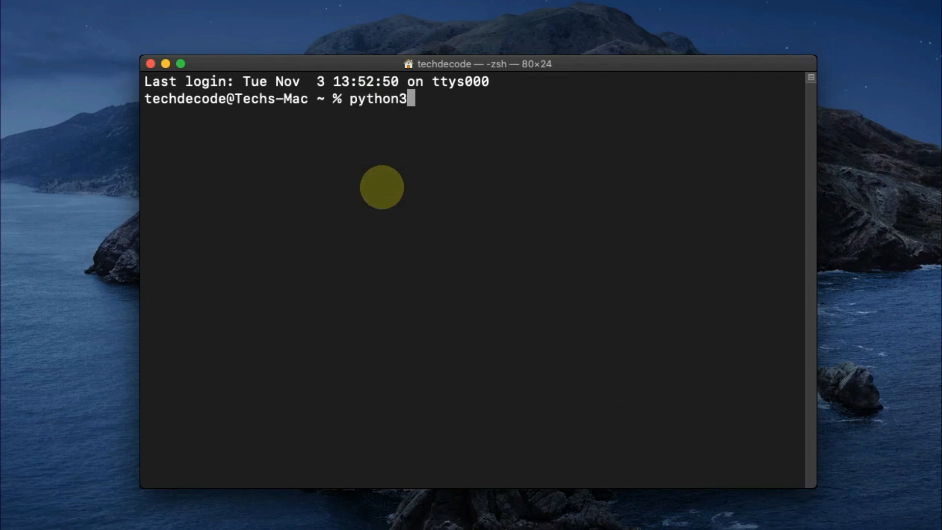
Run python3 to start the interpreter and highlight the Python version in its startup output.
text(python3)
key(Return)
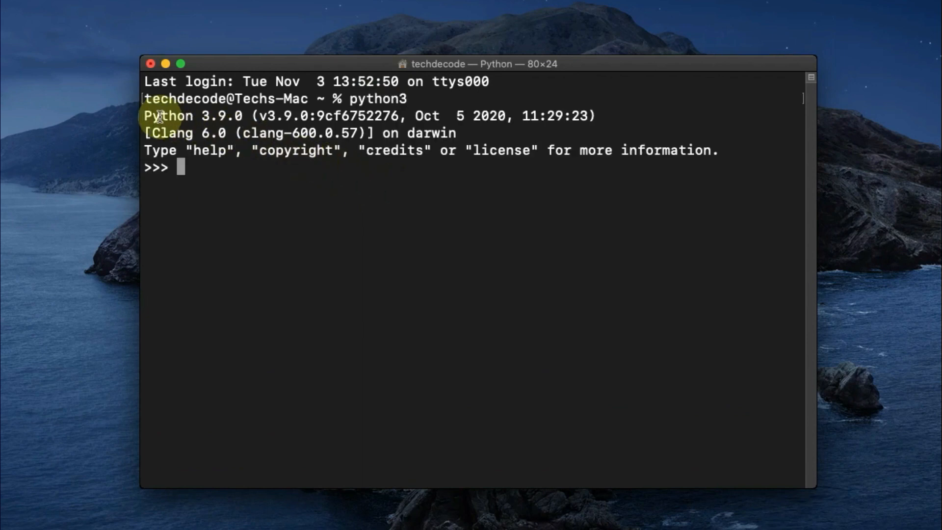
drag(167, 116, 243, 116)
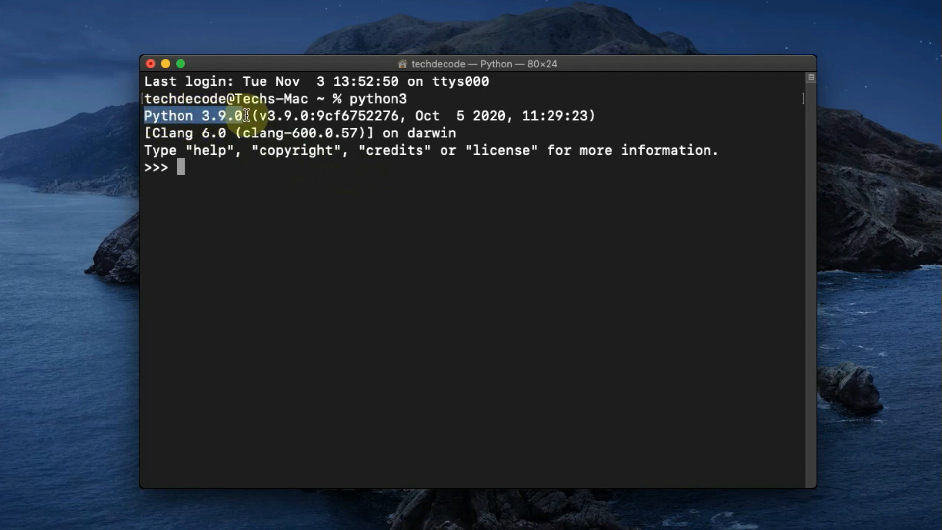